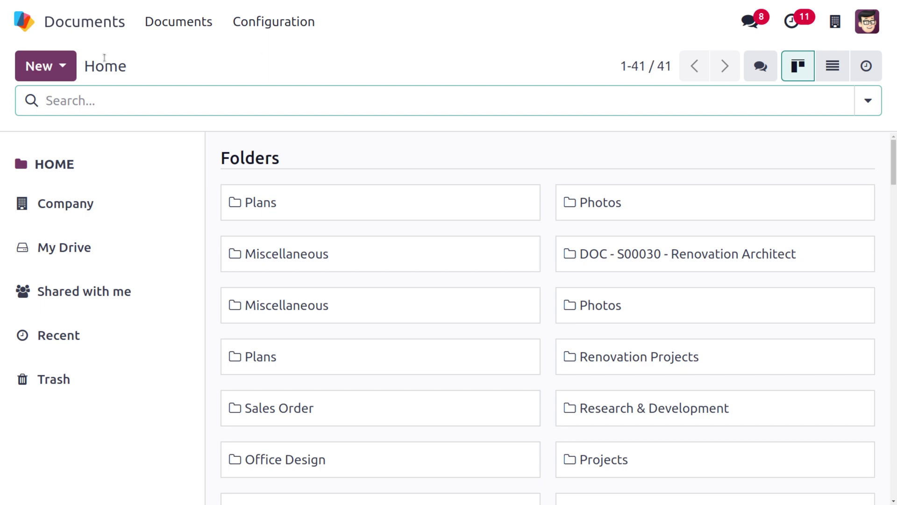
Open the New menu on the Documents Home page
{"action": "left_click", "coordinate": [60, 67]}
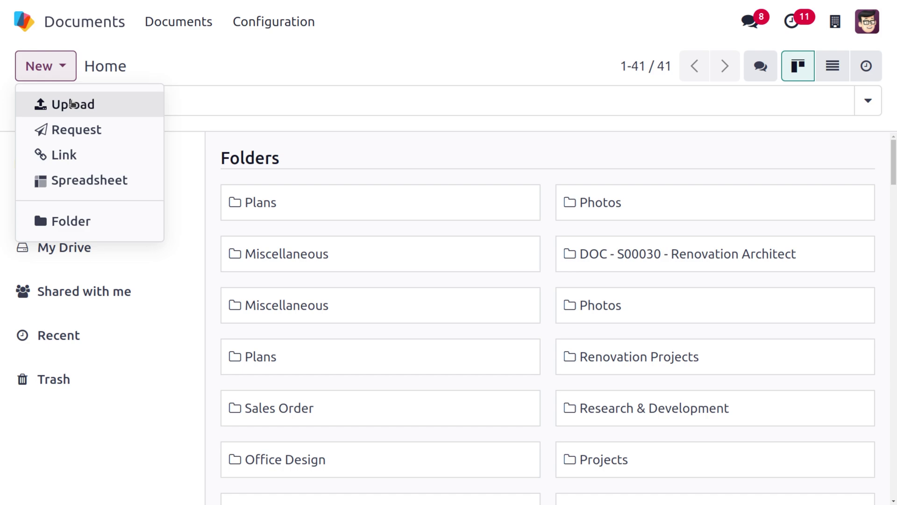
Upload Sales Order (sale.order).xlsx from the Downloads folder to Home
{"action": "left_click", "coordinate": [70, 104]}
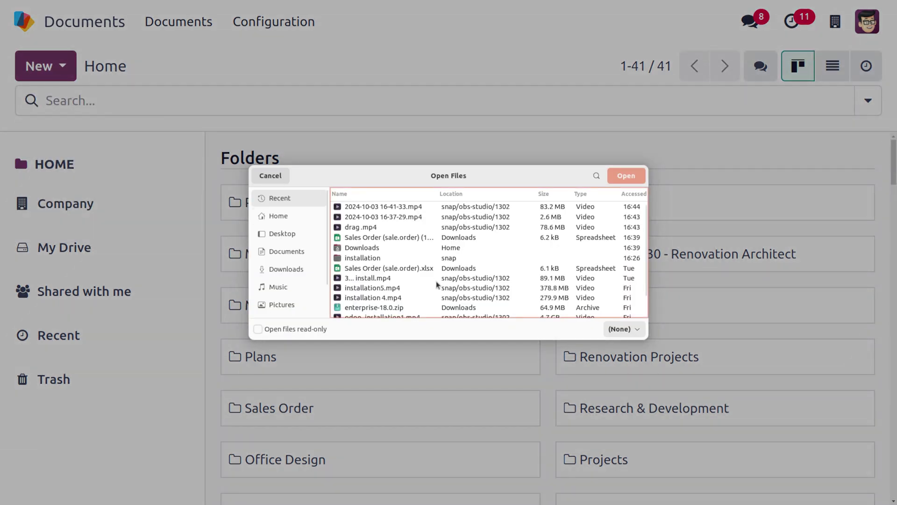
{"action": "scroll", "coordinate": [437, 285], "scroll_direction": "down", "scroll_amount": 2}
{"action": "scroll", "coordinate": [438, 285], "scroll_direction": "up", "scroll_amount": 2}
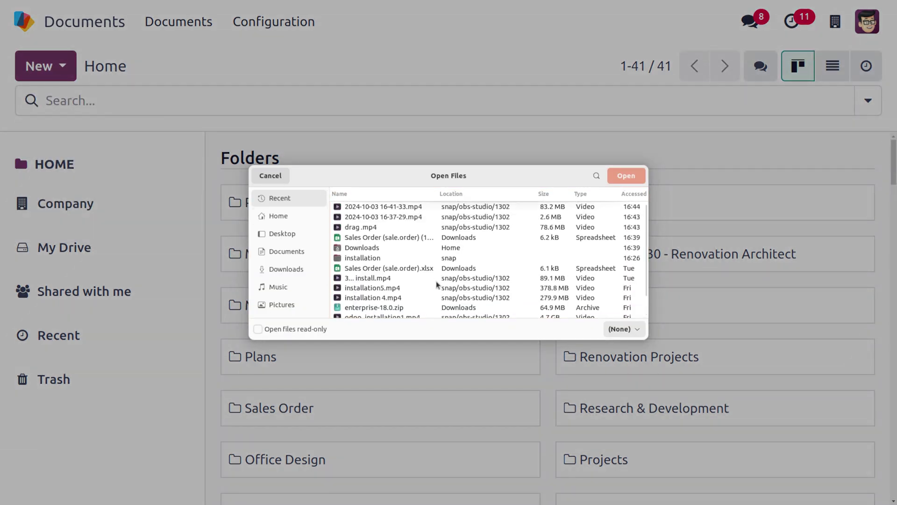
{"action": "left_click", "coordinate": [290, 270]}
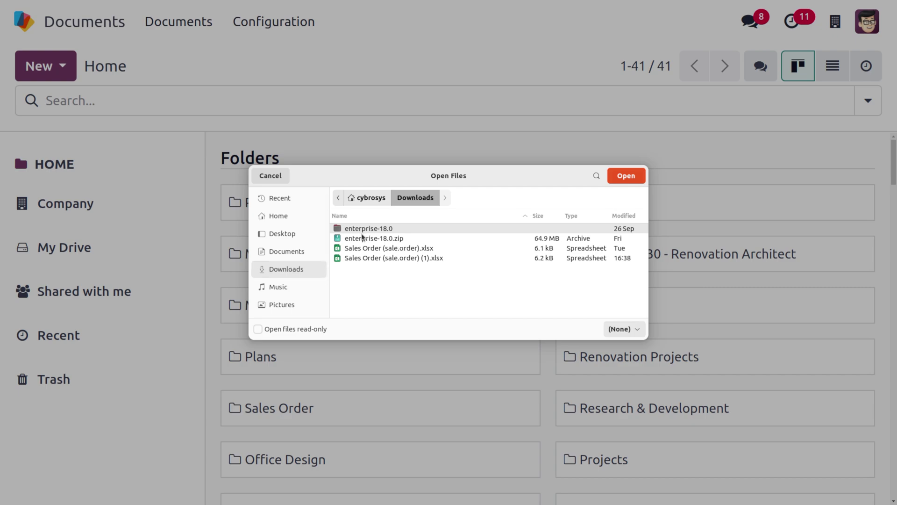
{"action": "left_click", "coordinate": [379, 251]}
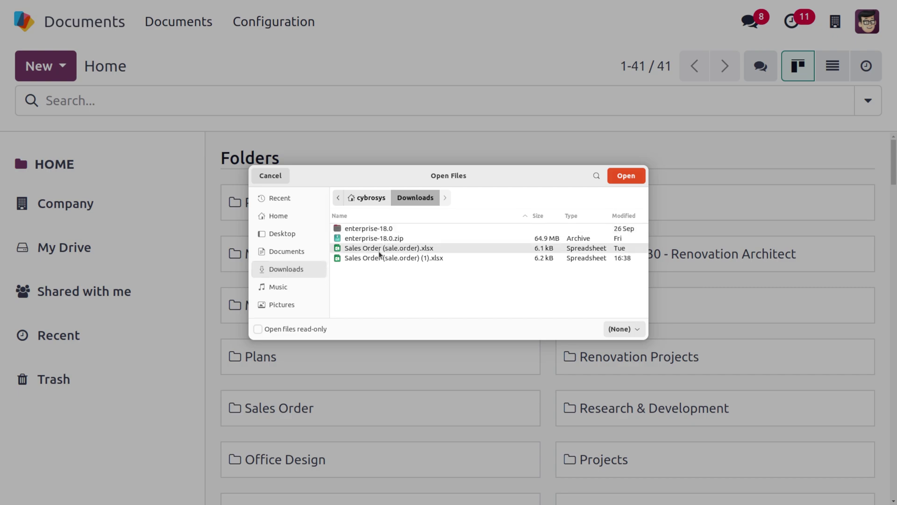
{"action": "left_click", "coordinate": [616, 179]}
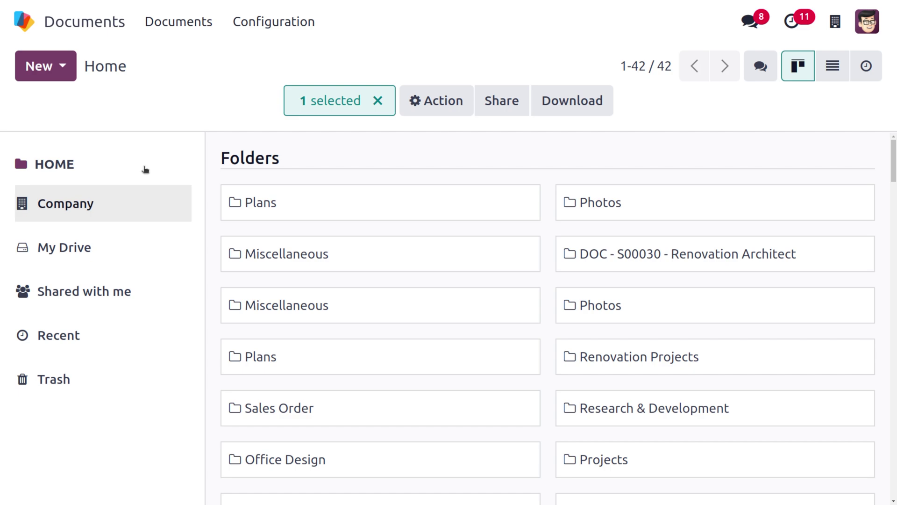
{"action": "left_click", "coordinate": [60, 68]}
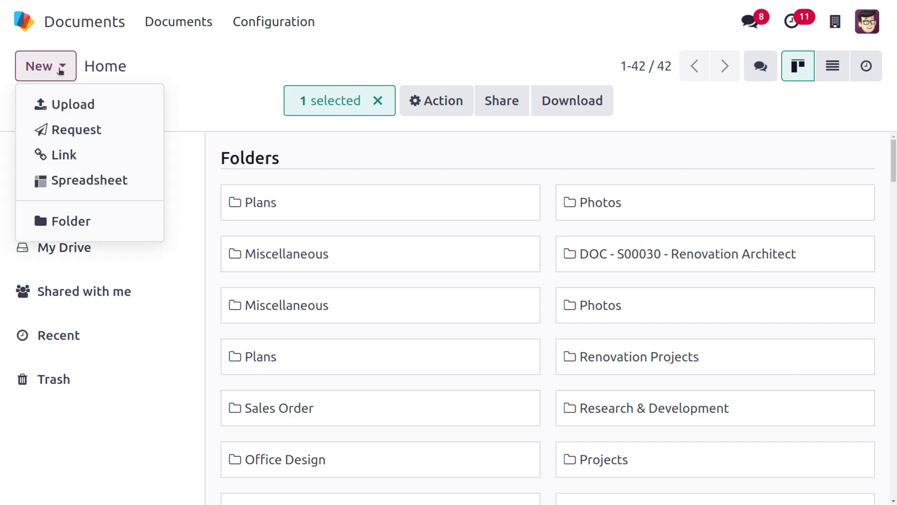
Start a file request named 'Missing expense' addressed to Azure Interior
{"action": "left_click", "coordinate": [80, 129]}
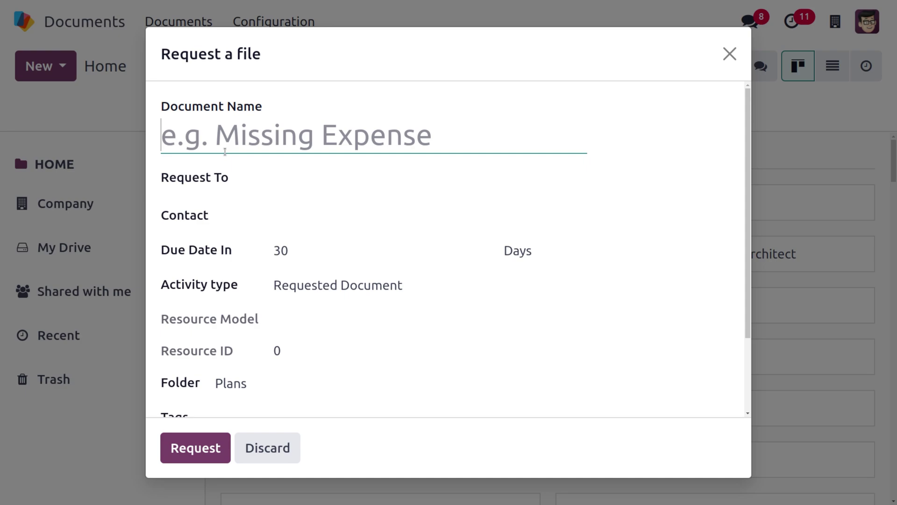
{"action": "type", "text": "M"}
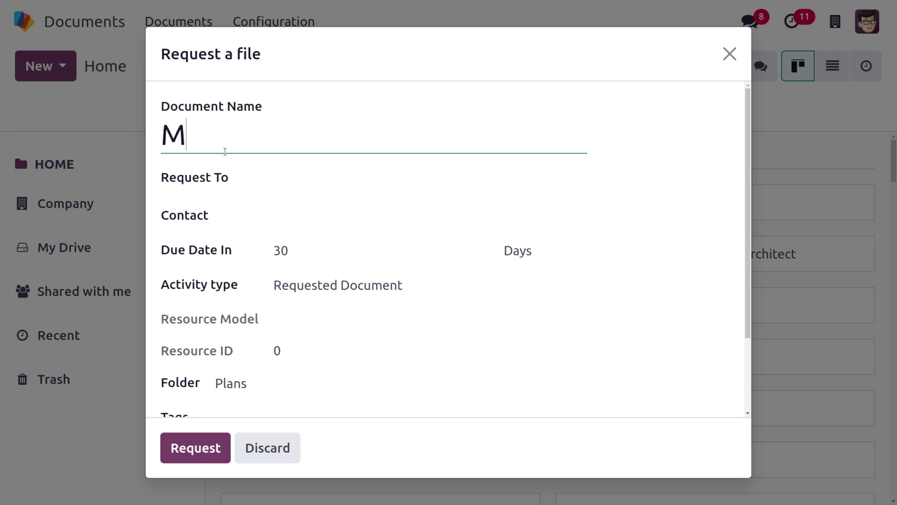
{"action": "type", "text": "issing"}
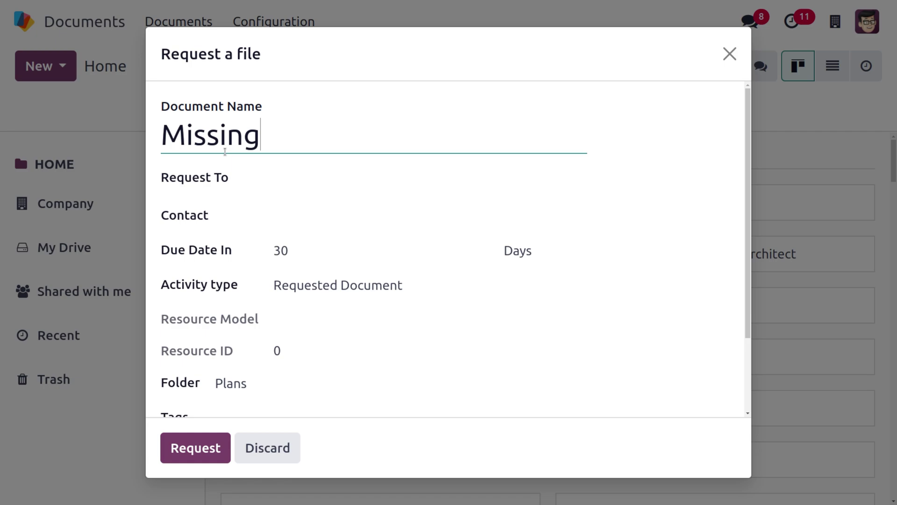
{"action": "type", "text": " expe"}
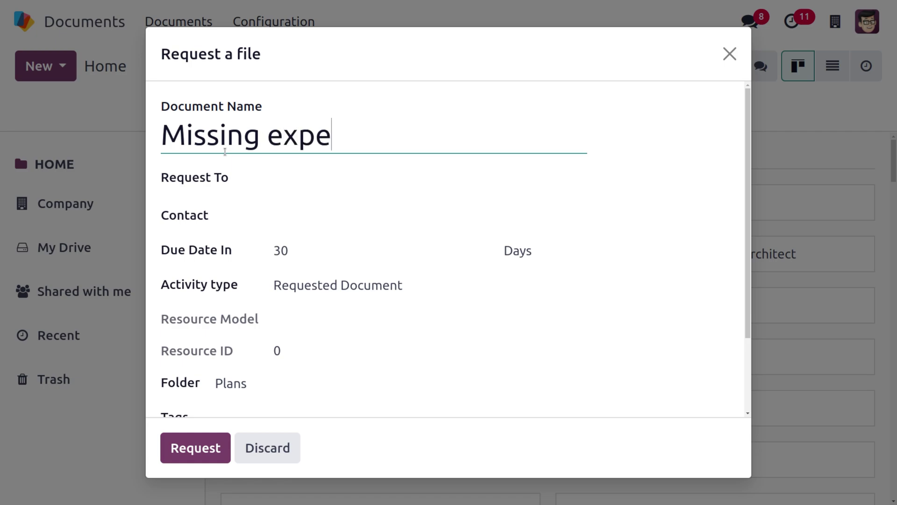
{"action": "type", "text": "nse"}
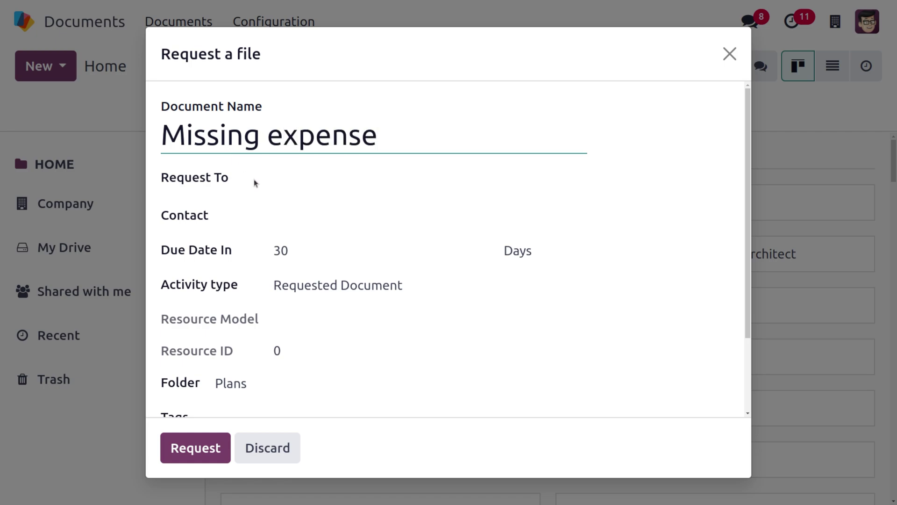
{"action": "left_click", "coordinate": [294, 180]}
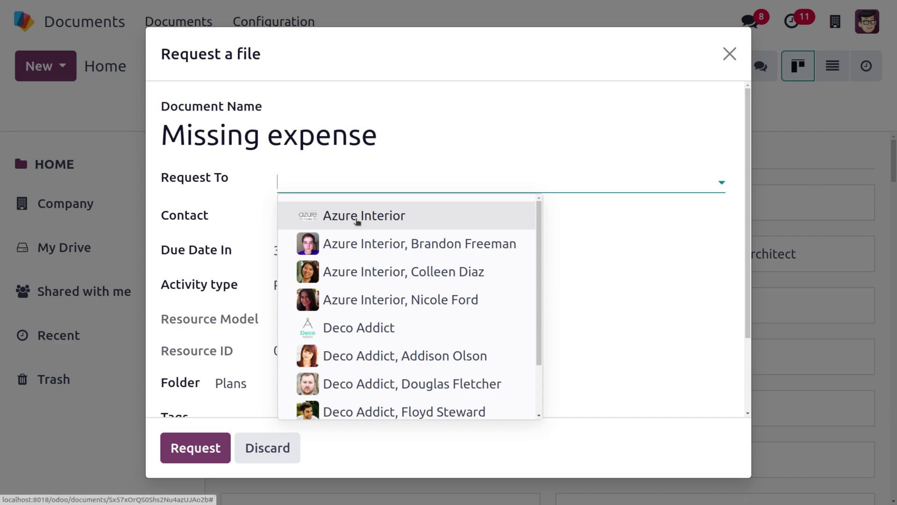
{"action": "left_click", "coordinate": [358, 218]}
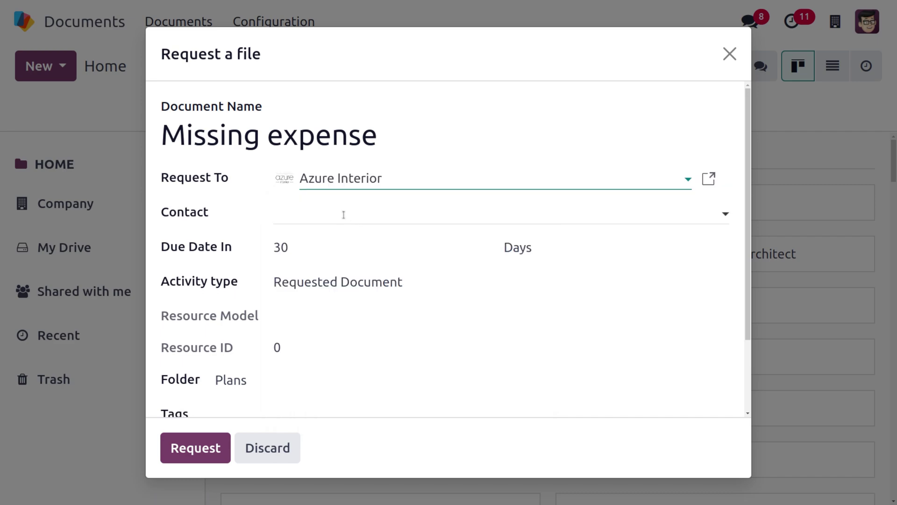
{"action": "left_click", "coordinate": [347, 212]}
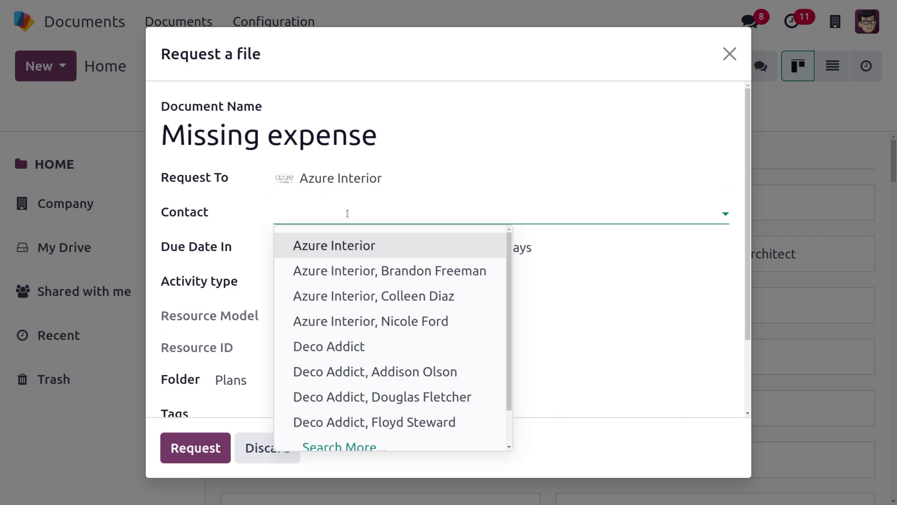
{"action": "left_click", "coordinate": [344, 244]}
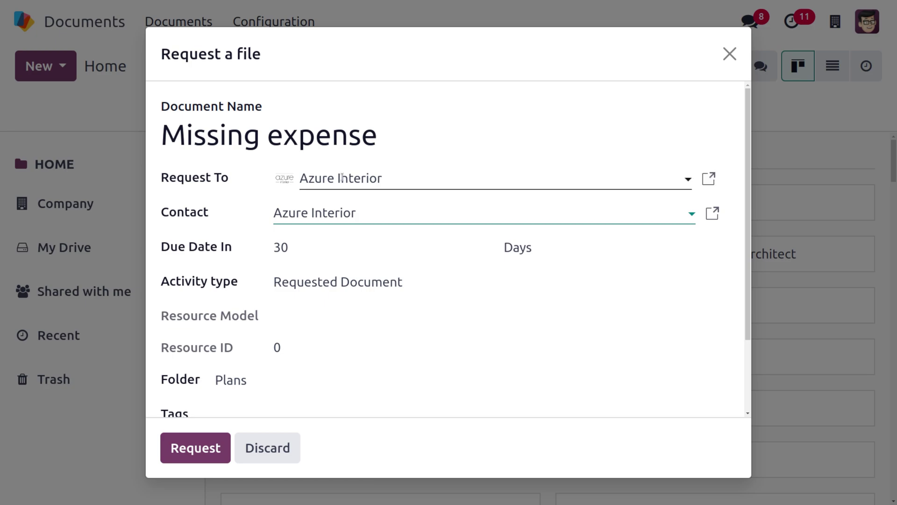
{"action": "left_click", "coordinate": [351, 176]}
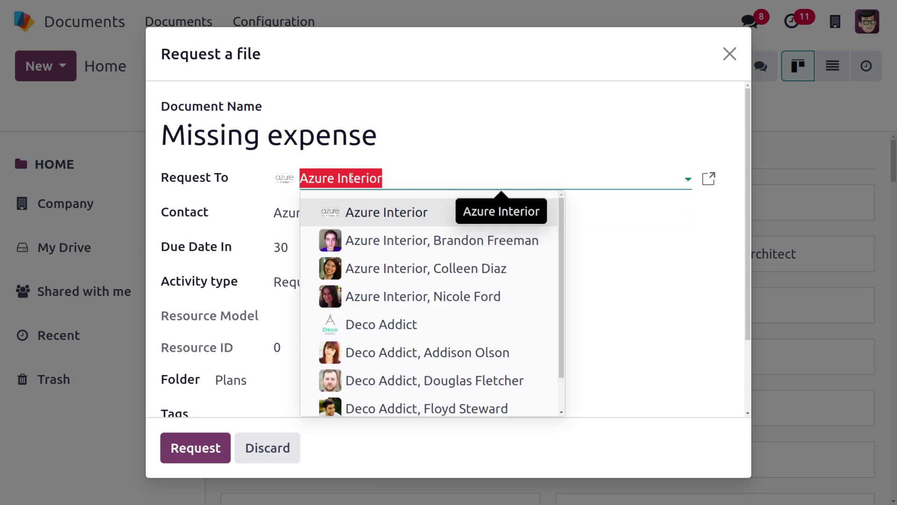
{"action": "left_click", "coordinate": [351, 177]}
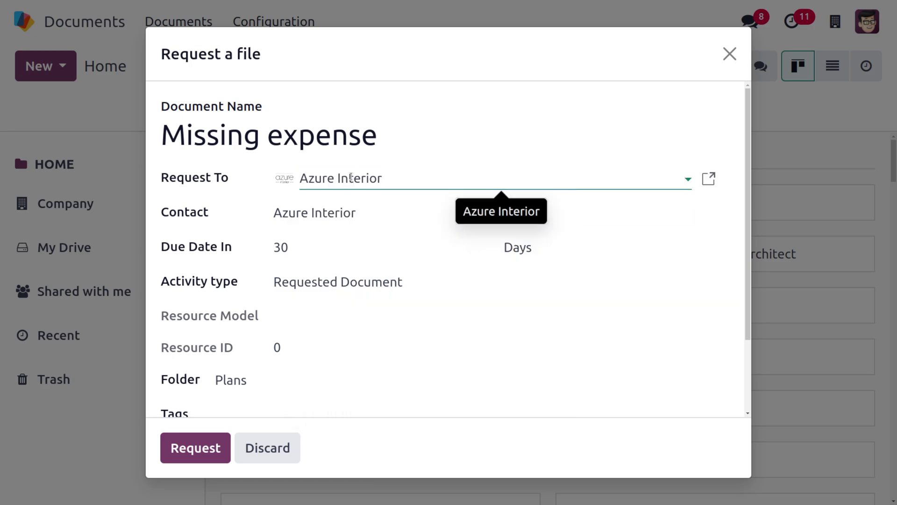
{"action": "left_click", "coordinate": [339, 208]}
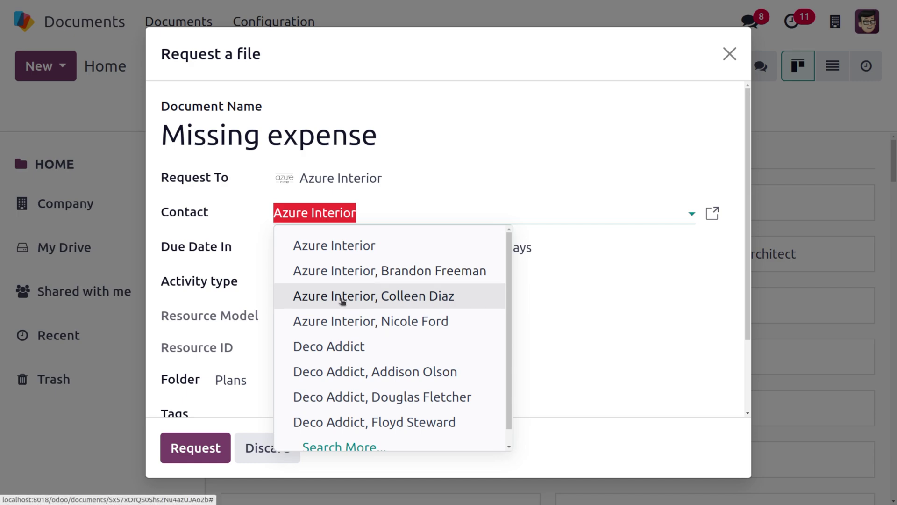
{"action": "left_click", "coordinate": [397, 202]}
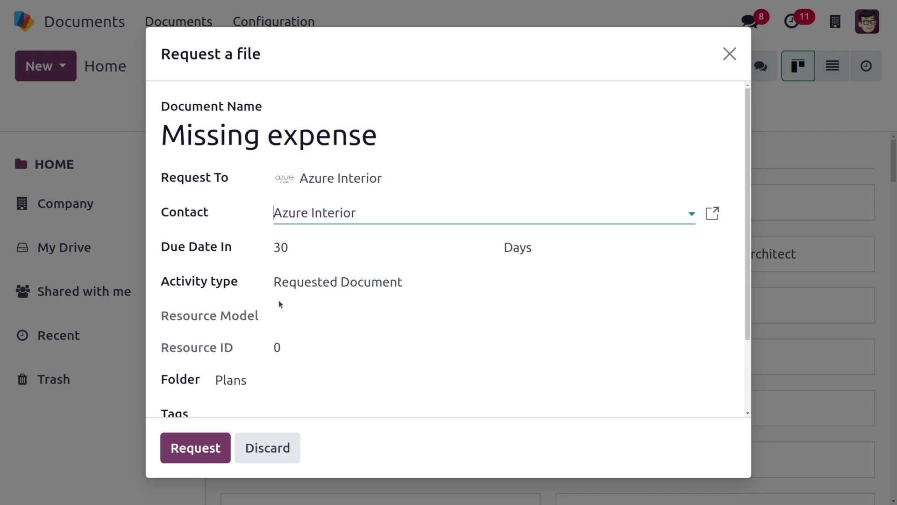
Keep Plans as the request's destination folder and send the request
{"action": "scroll", "coordinate": [279, 301], "scroll_direction": "down", "scroll_amount": 2}
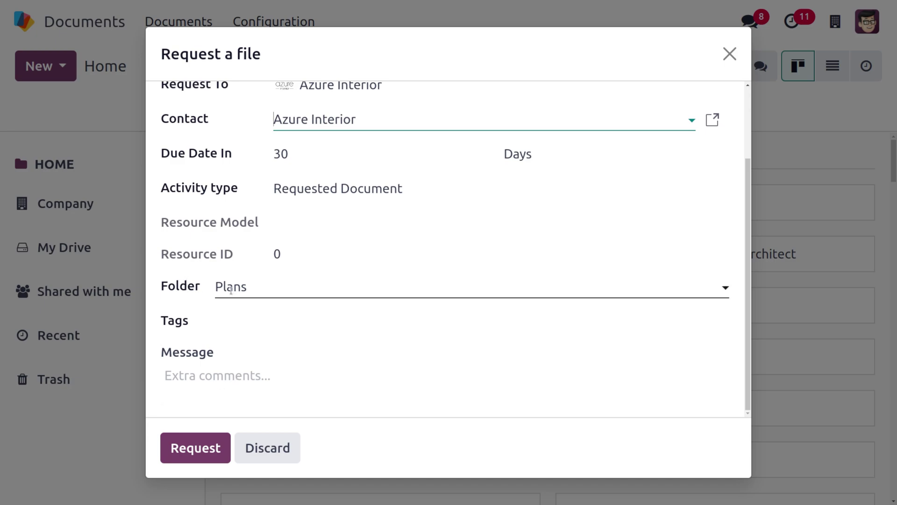
{"action": "left_click", "coordinate": [266, 291]}
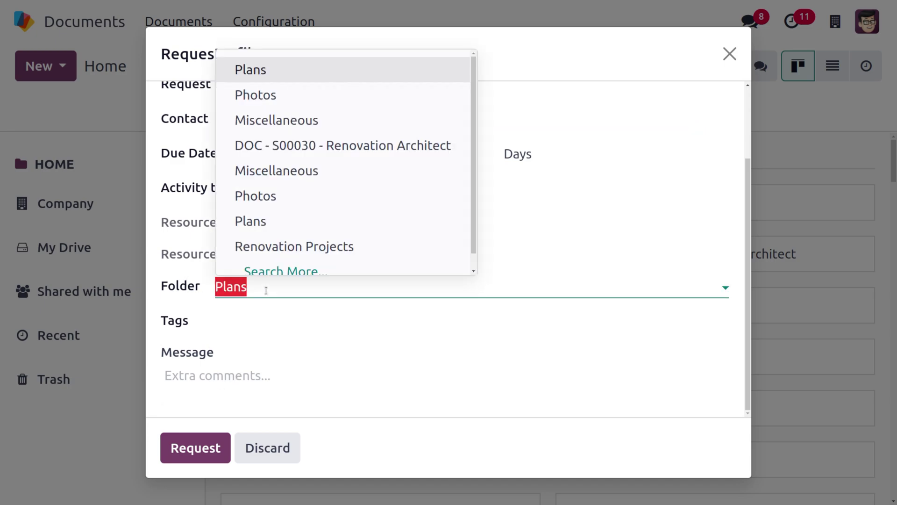
{"action": "left_click", "coordinate": [270, 283]}
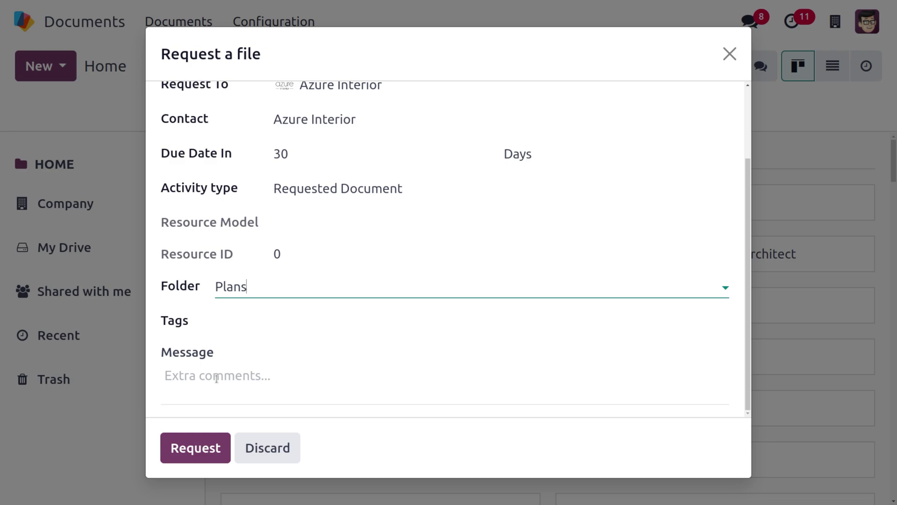
{"action": "left_click", "coordinate": [200, 448]}
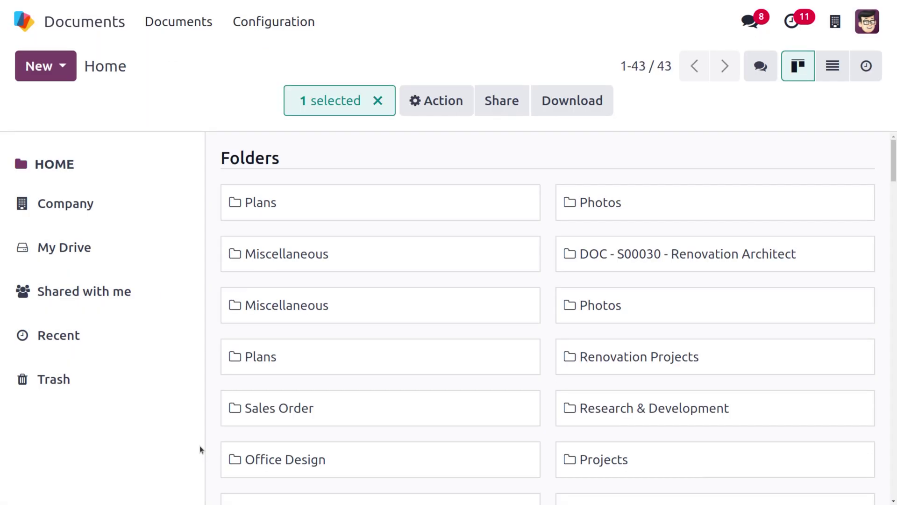
Open the Plans folder and send the Missing expense reminder immediately
{"action": "left_click", "coordinate": [313, 216]}
{"action": "left_click", "coordinate": [313, 217]}
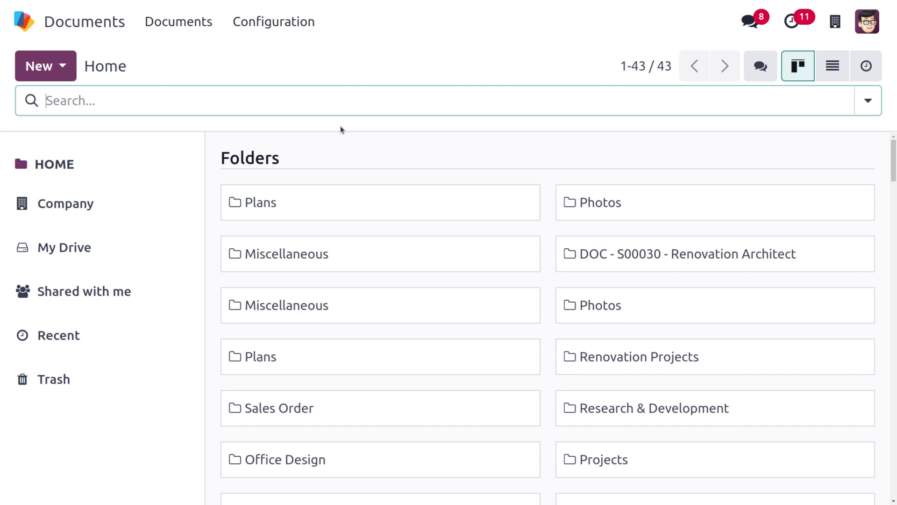
{"action": "double_click", "coordinate": [438, 214]}
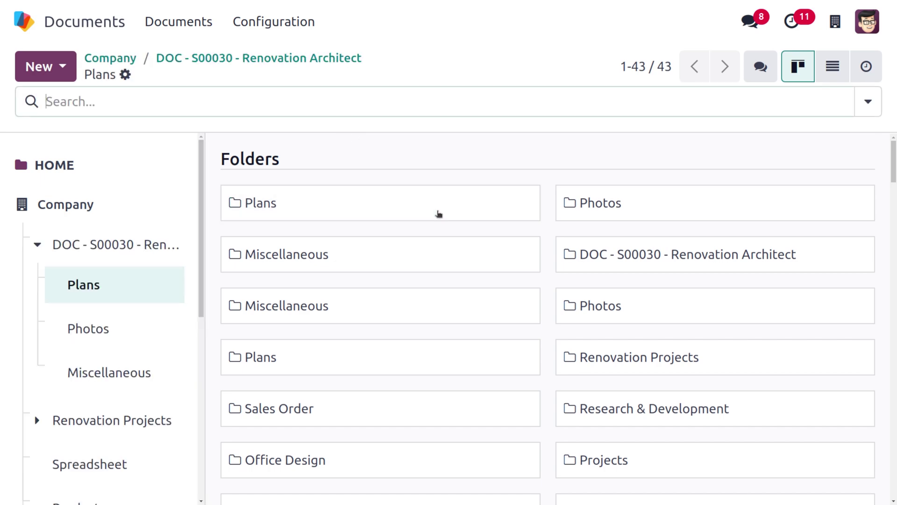
{"action": "left_click", "coordinate": [437, 213]}
{"action": "left_click", "coordinate": [269, 175]}
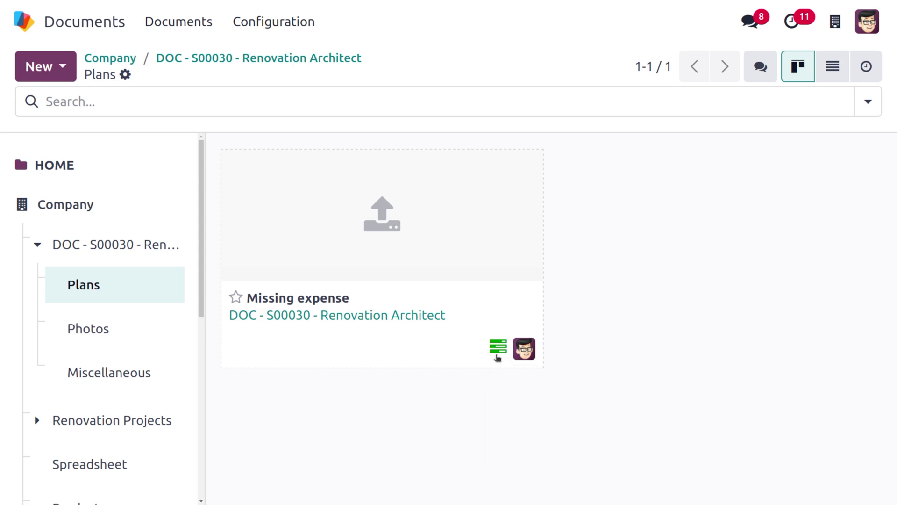
{"action": "left_click", "coordinate": [498, 357]}
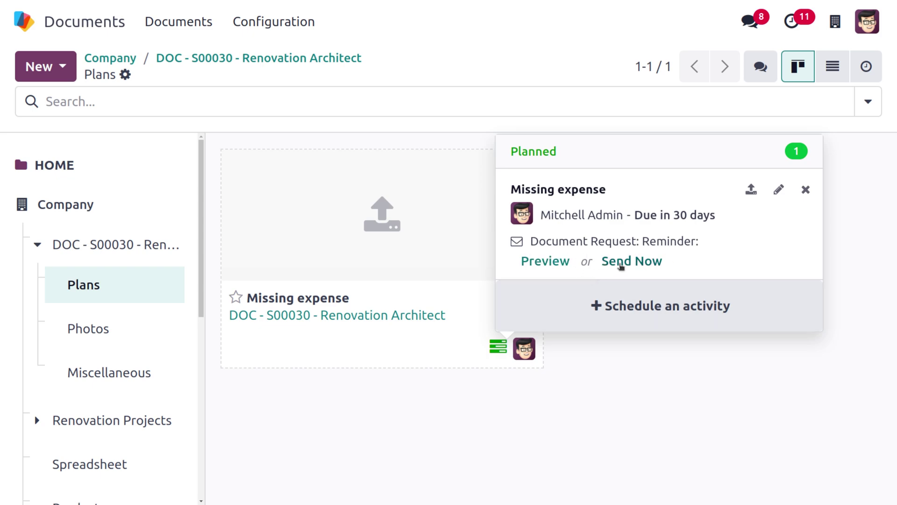
{"action": "left_click", "coordinate": [621, 264]}
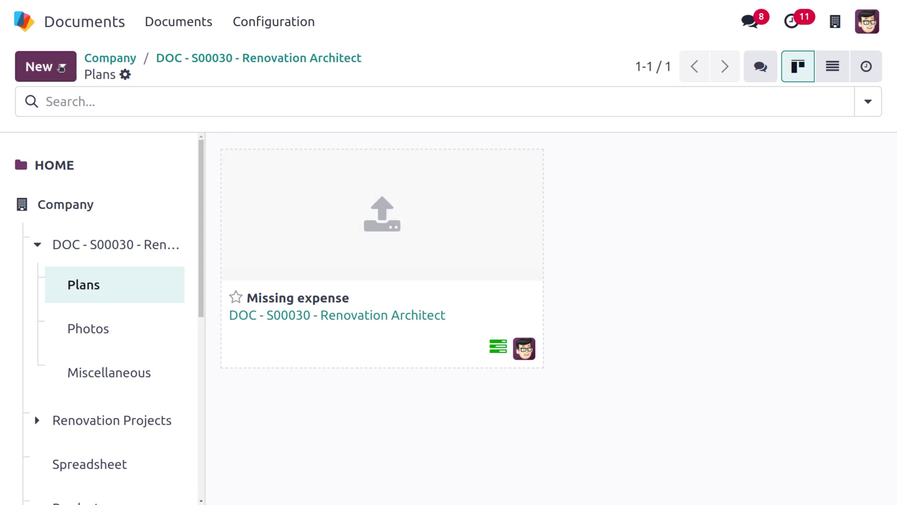
Add a pasted YouTube channel link named 'Cybrosys Technologies' to Plans
{"action": "left_click", "coordinate": [60, 68]}
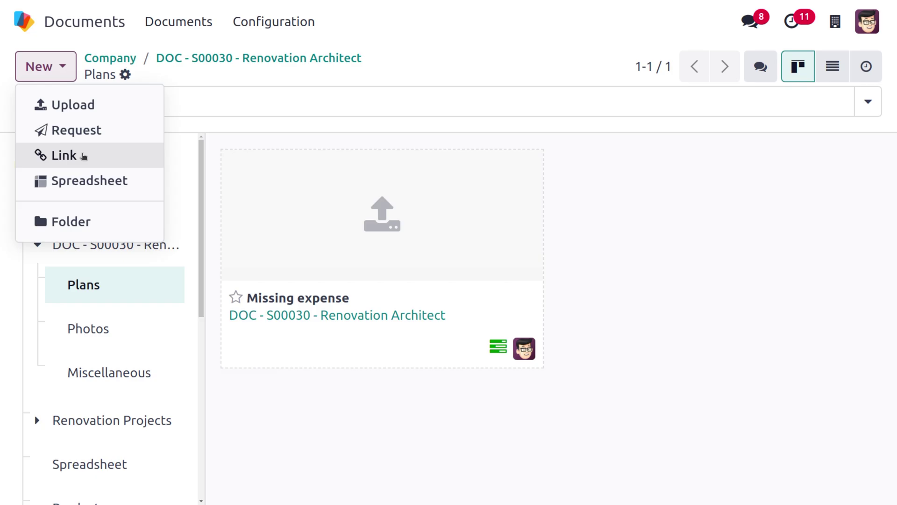
{"action": "left_click", "coordinate": [82, 155]}
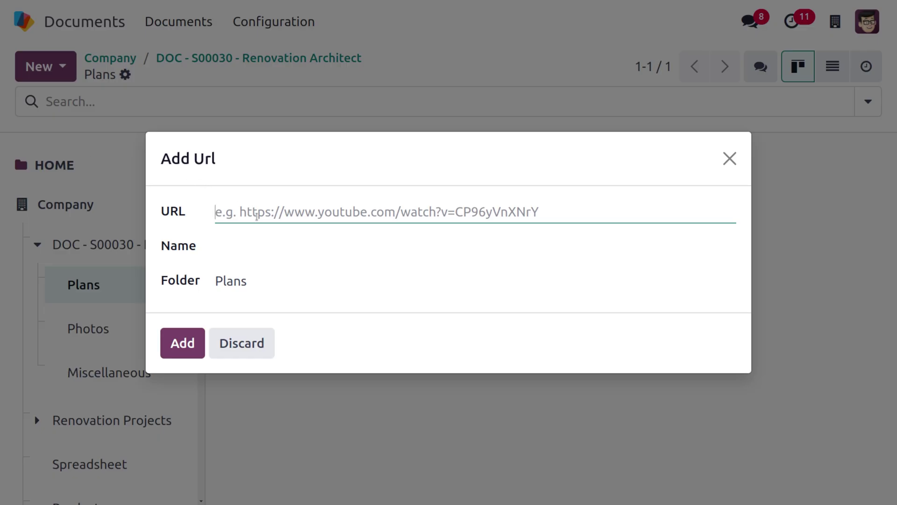
{"action": "type", "text": "https://www.youtube.com/channel/UCKjWLm7iCyOYINVspCSanjg"}
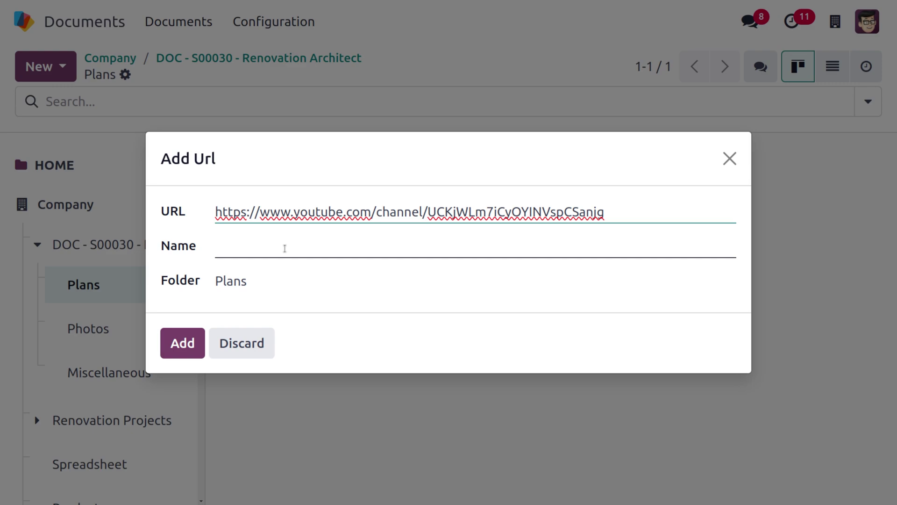
{"action": "left_click", "coordinate": [284, 248]}
{"action": "type", "text": "Cybrosys Technologies"}
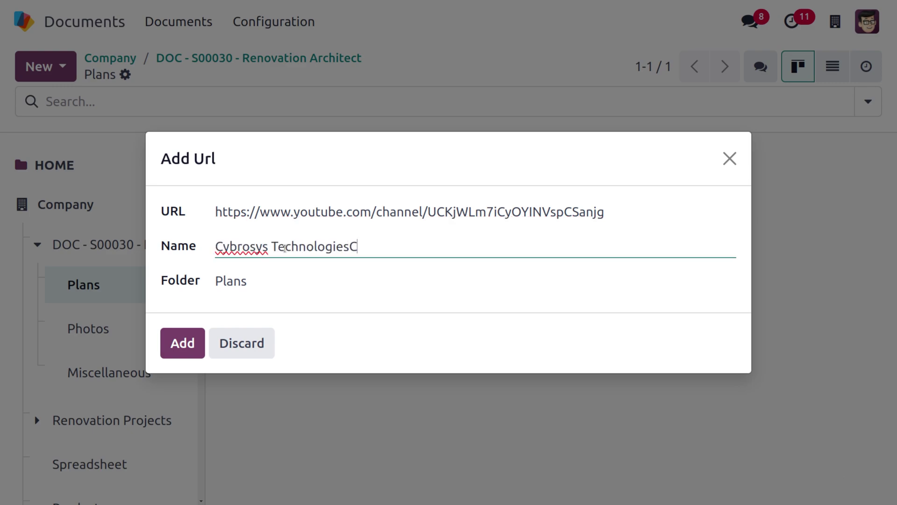
{"action": "key", "text": "BackSpace"}
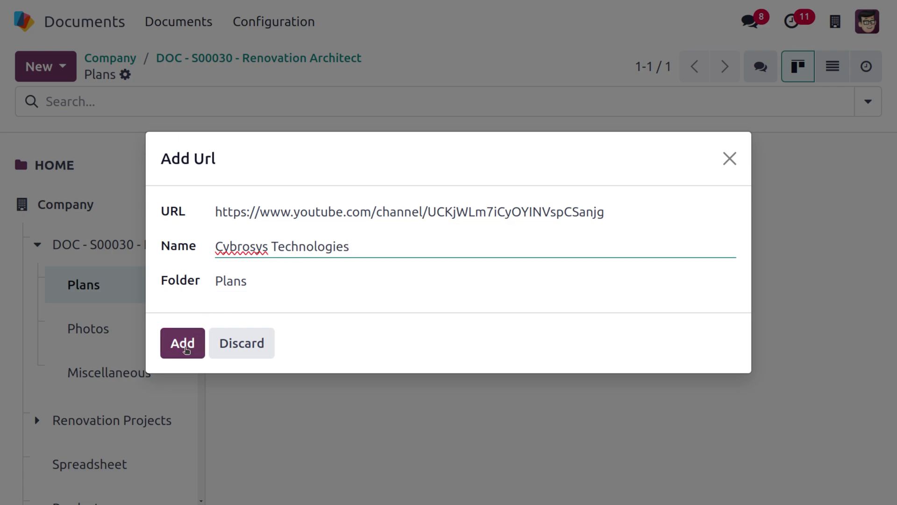
{"action": "left_click", "coordinate": [186, 350]}
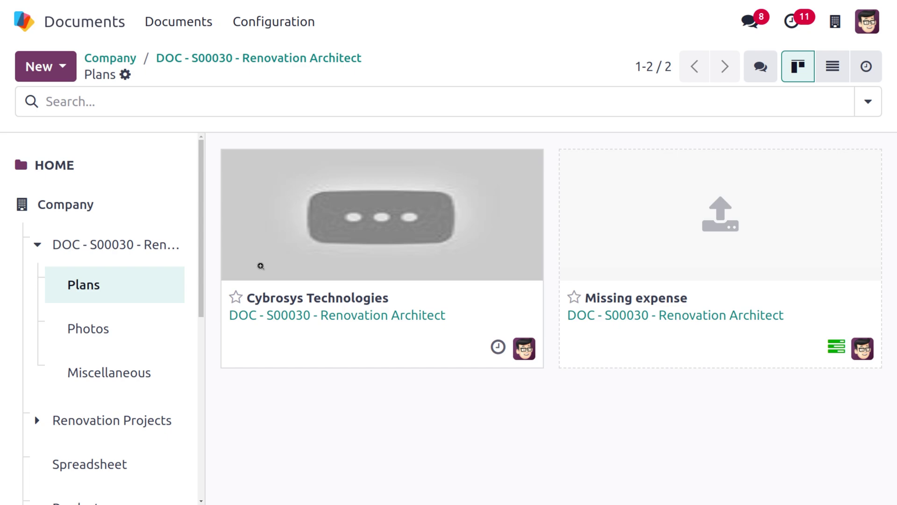
Create a blank spreadsheet with 'demo' in A1, then go back to Plans
{"action": "left_click", "coordinate": [59, 71]}
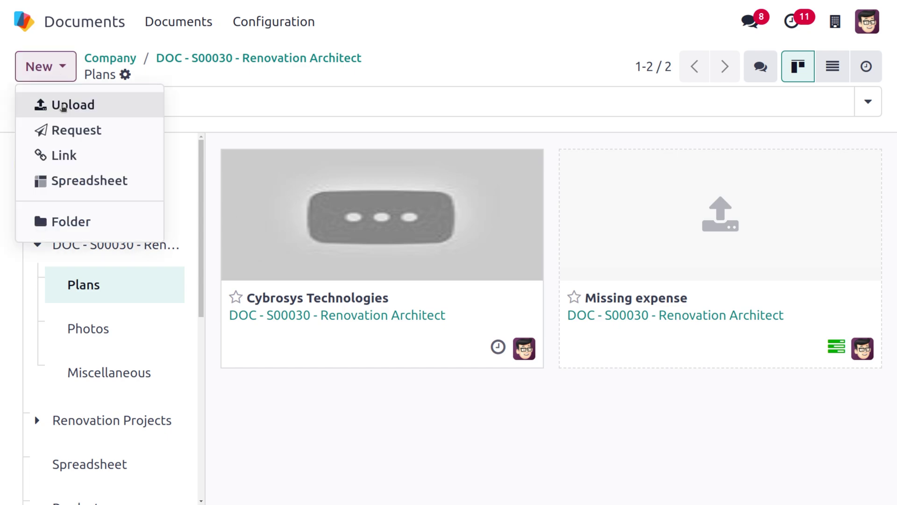
{"action": "left_click", "coordinate": [75, 182]}
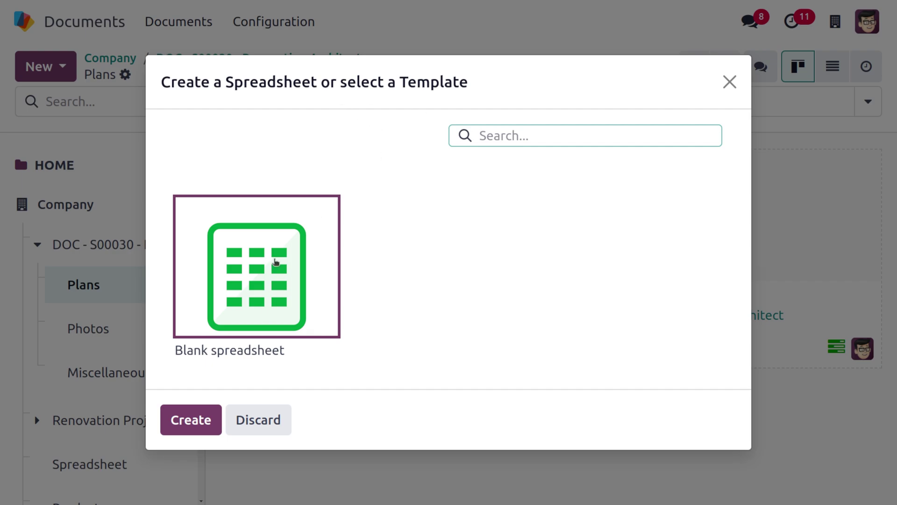
{"action": "left_click", "coordinate": [205, 420]}
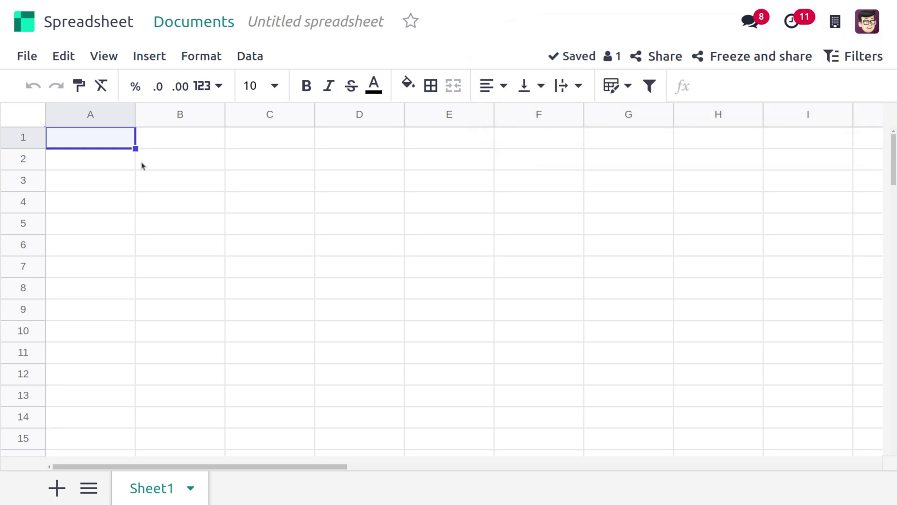
{"action": "type", "text": "demo"}
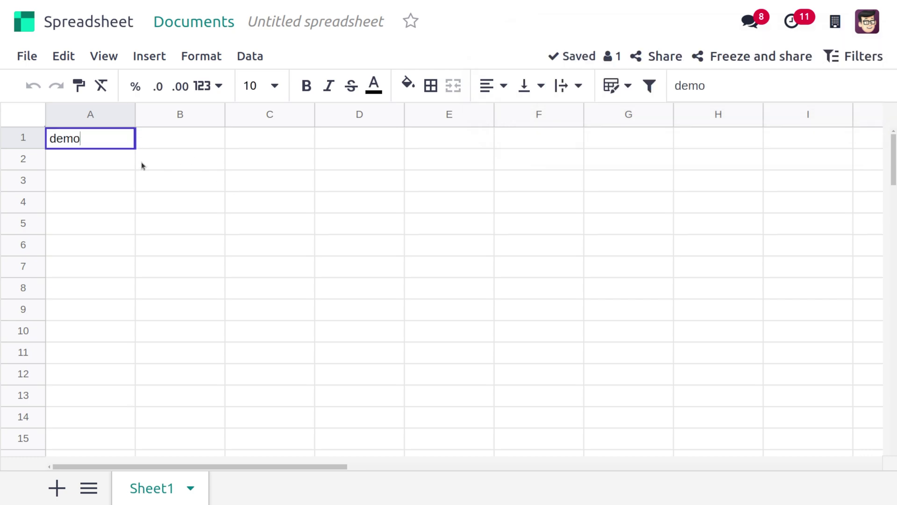
{"action": "left_click", "coordinate": [261, 160]}
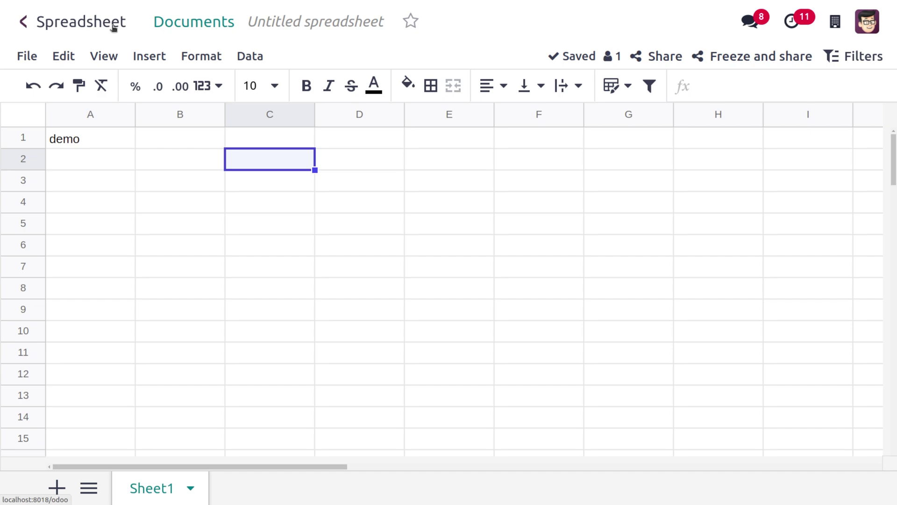
{"action": "left_click", "coordinate": [178, 23]}
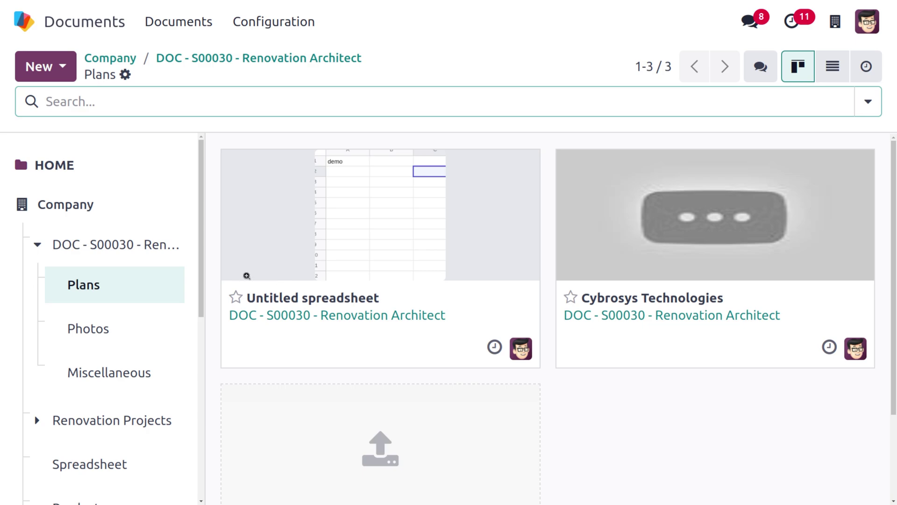
Add a subfolder named 'Finance' inside Plans
{"action": "left_click", "coordinate": [60, 72]}
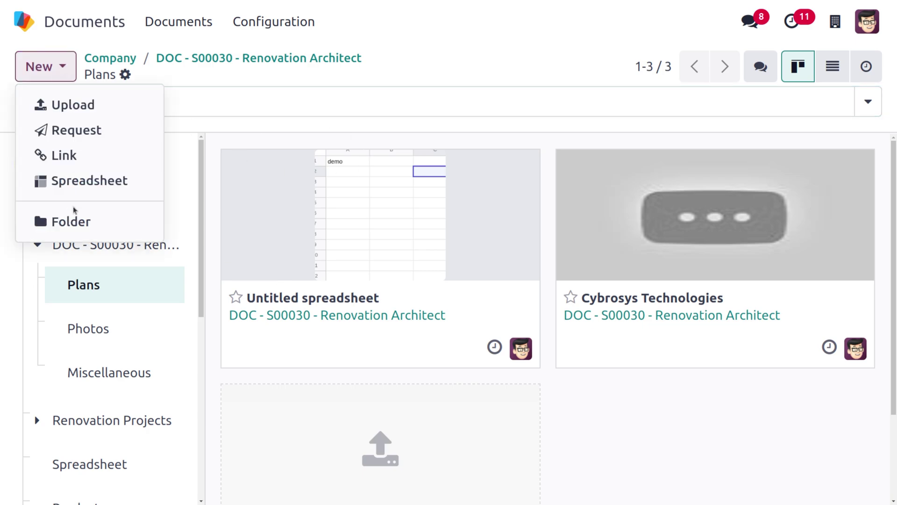
{"action": "left_click", "coordinate": [79, 223]}
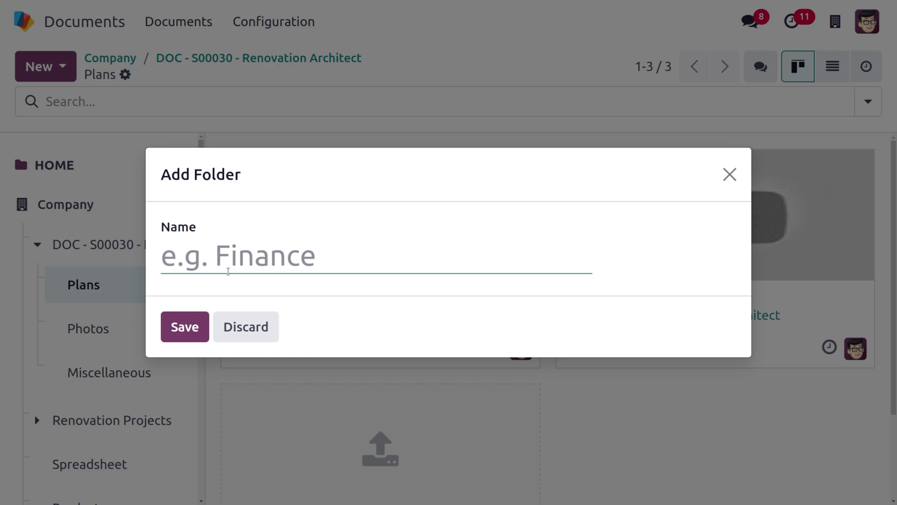
{"action": "type", "text": "F"}
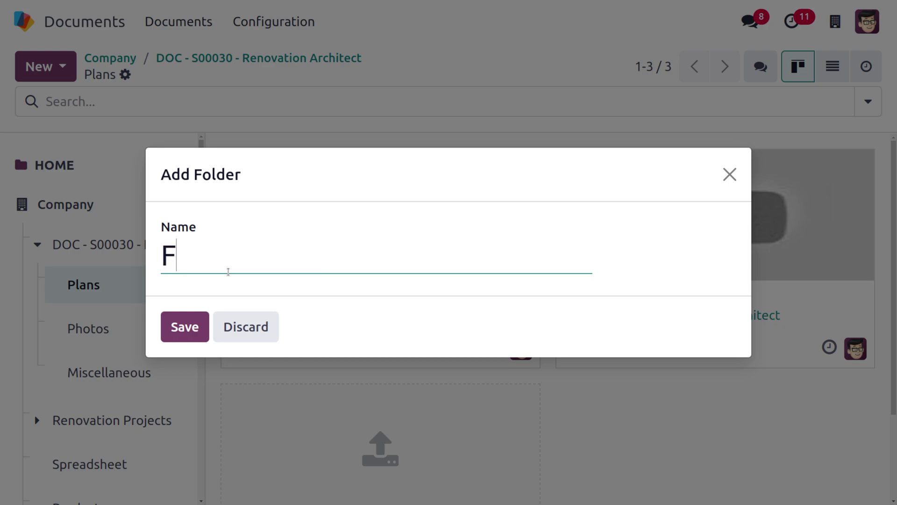
{"action": "type", "text": "ina"}
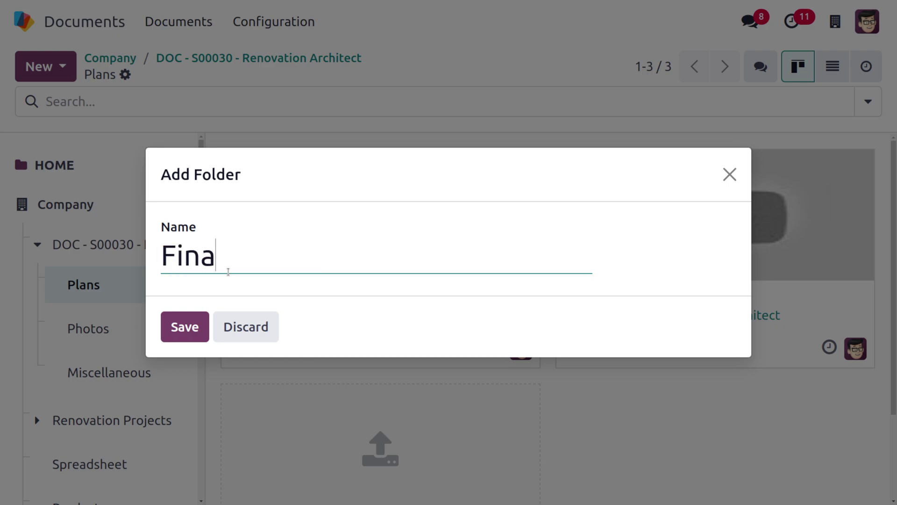
{"action": "type", "text": "nce"}
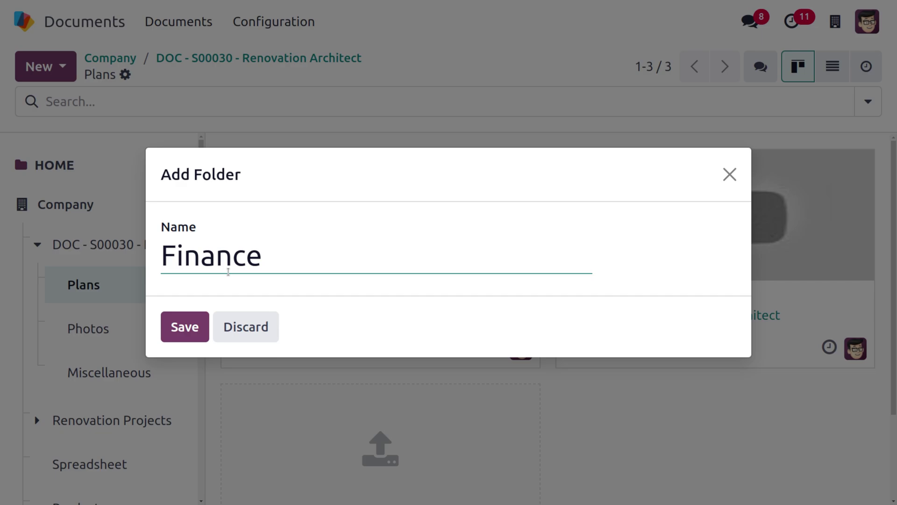
{"action": "left_click", "coordinate": [184, 326]}
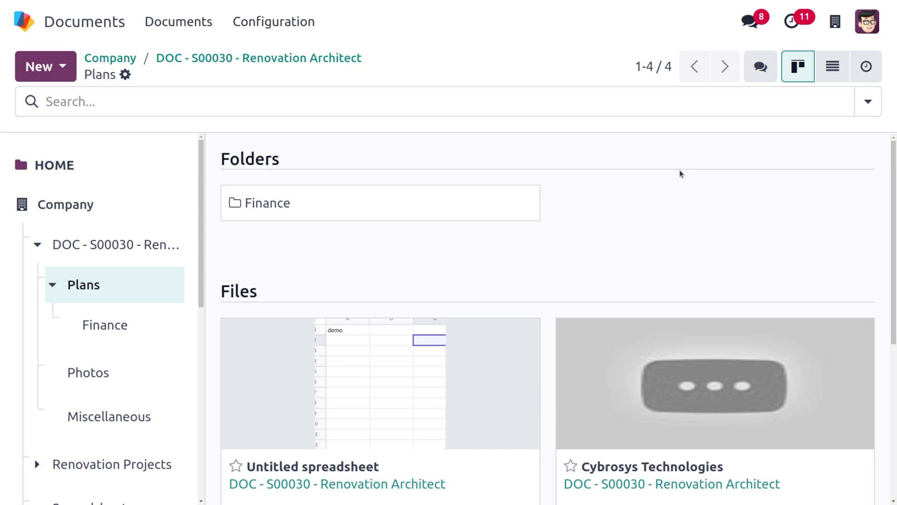
{"action": "left_click", "coordinate": [764, 67]}
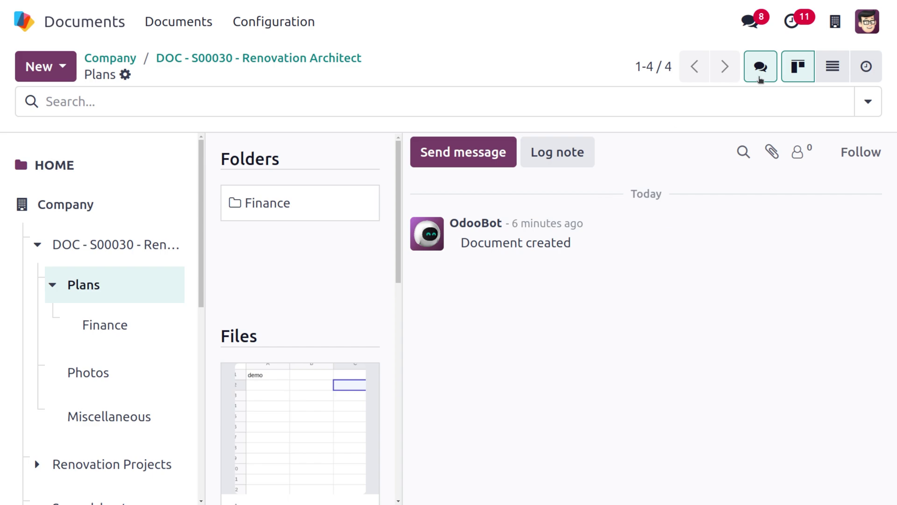
{"action": "left_click", "coordinate": [761, 68]}
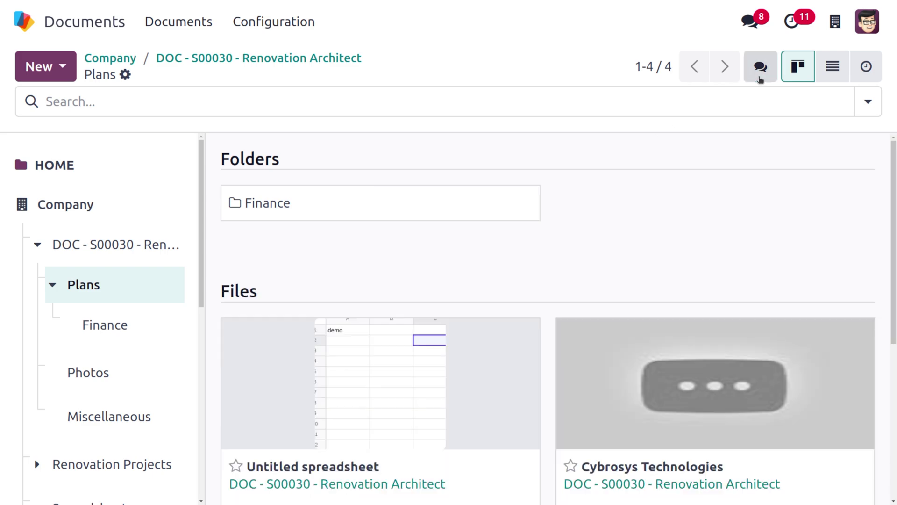
{"action": "scroll", "coordinate": [521, 324], "scroll_direction": "down", "scroll_amount": 5}
{"action": "scroll", "coordinate": [523, 326], "scroll_direction": "up", "scroll_amount": 5}
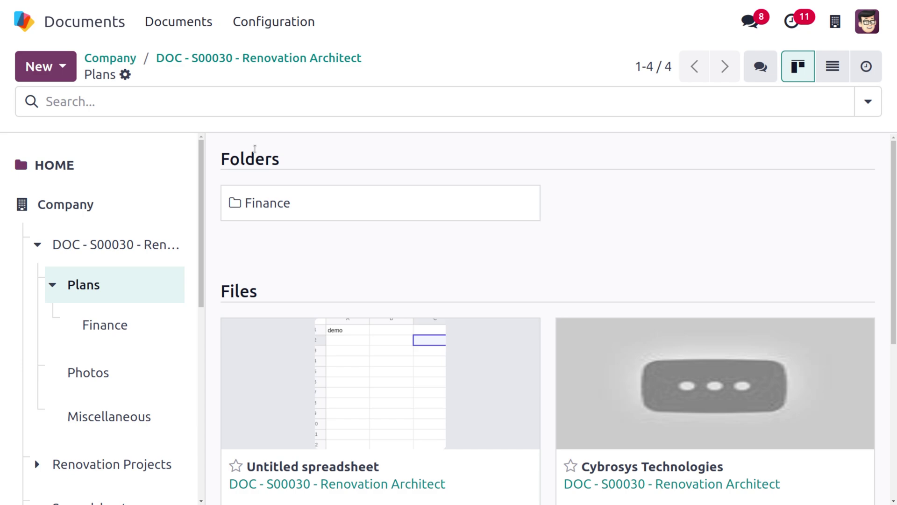
{"action": "left_click", "coordinate": [260, 18]}
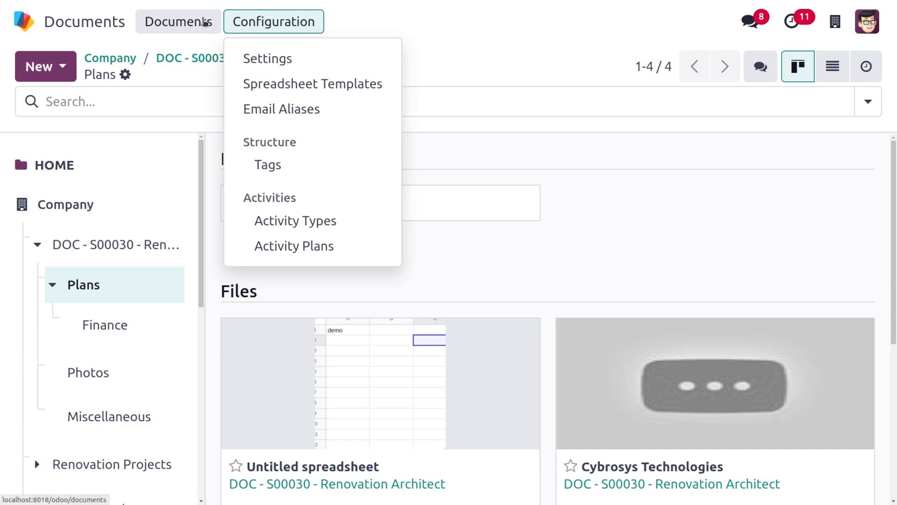
{"action": "left_click", "coordinate": [205, 22]}
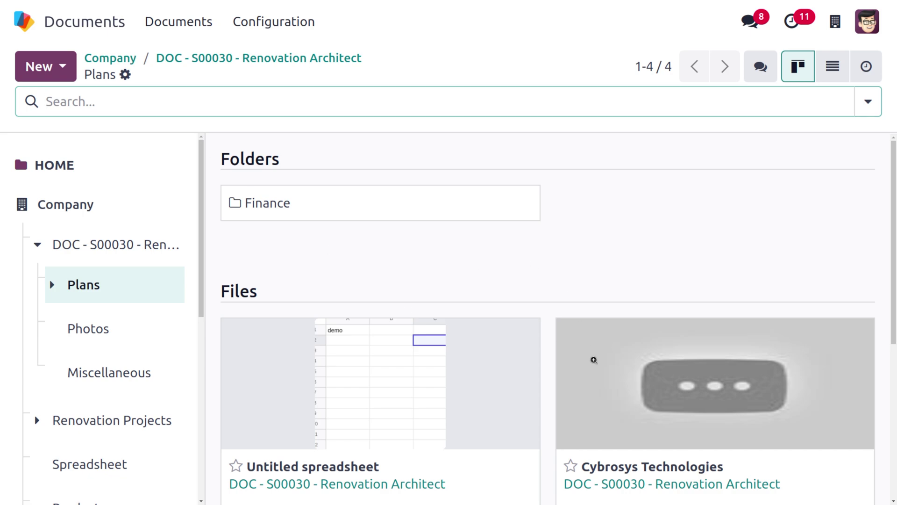
Preview the Cybrosys Technologies link and open its Share settings
{"action": "left_click", "coordinate": [594, 360]}
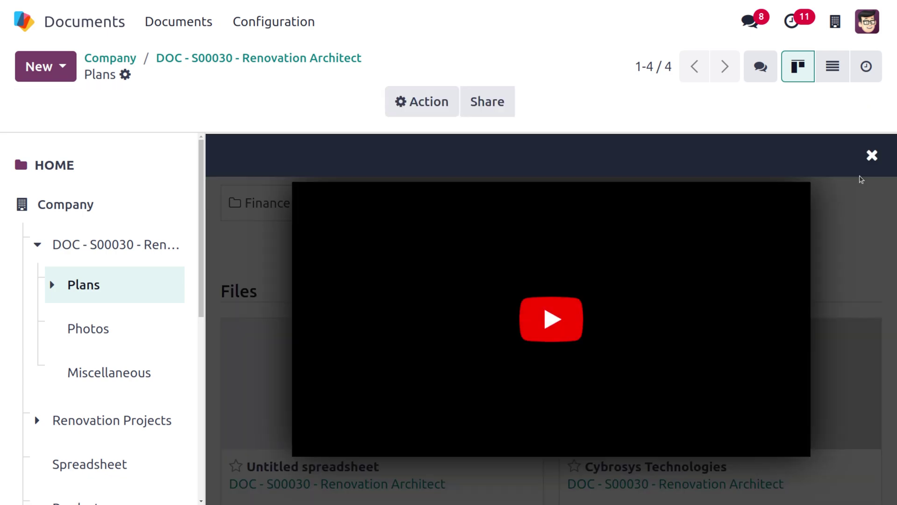
{"action": "left_click", "coordinate": [502, 105]}
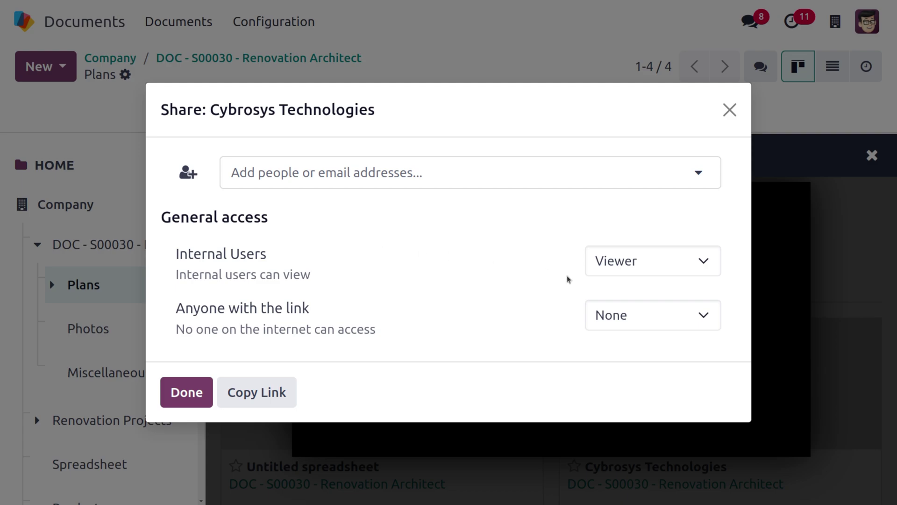
Change Internal Users access from Viewer to Editor
{"action": "left_click", "coordinate": [681, 262]}
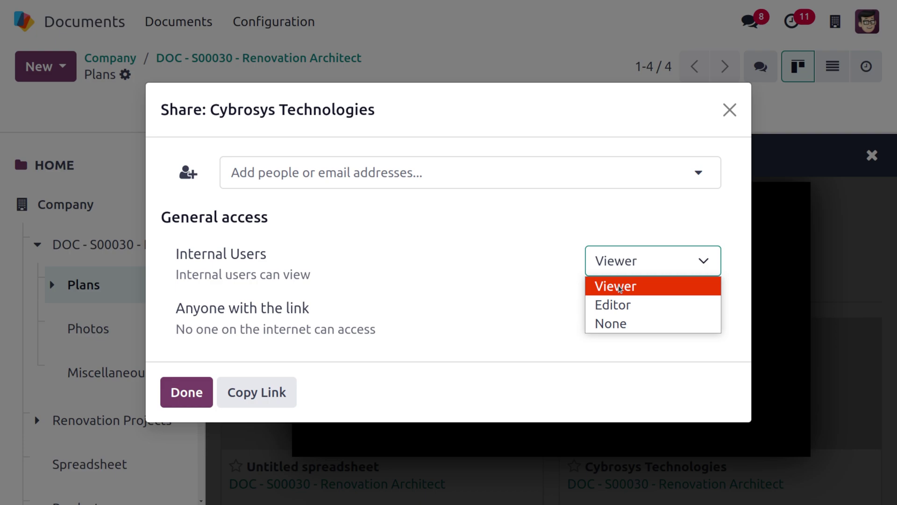
{"action": "left_click", "coordinate": [635, 305]}
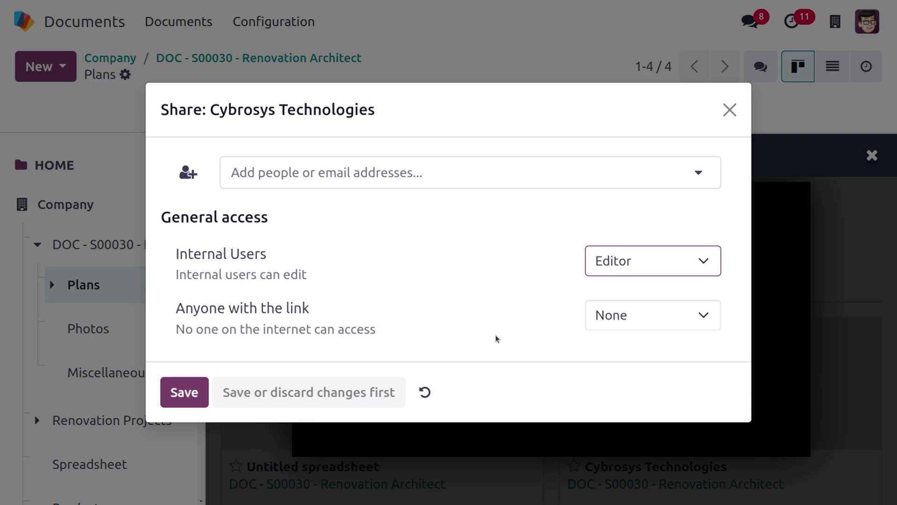
Set Anyone with the link to Editor, keeping 'Must have the link to access'
{"action": "left_click", "coordinate": [631, 327]}
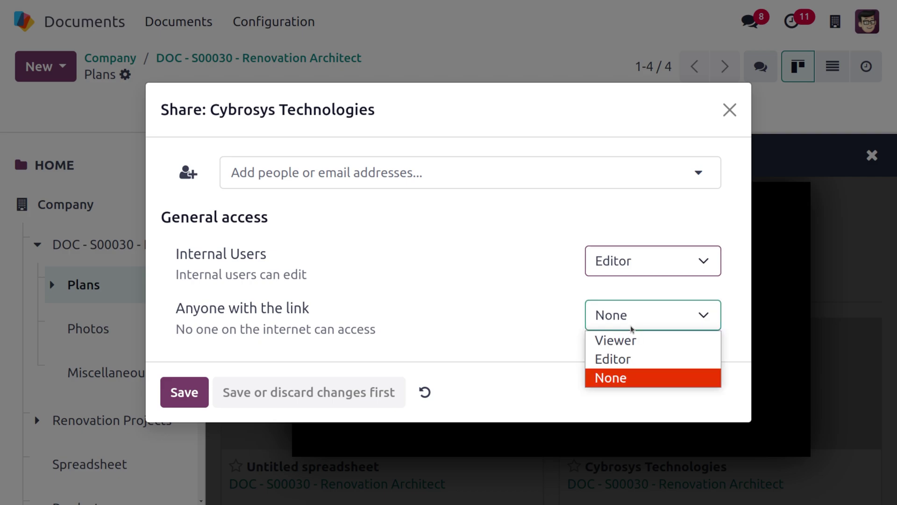
{"action": "left_click", "coordinate": [629, 340]}
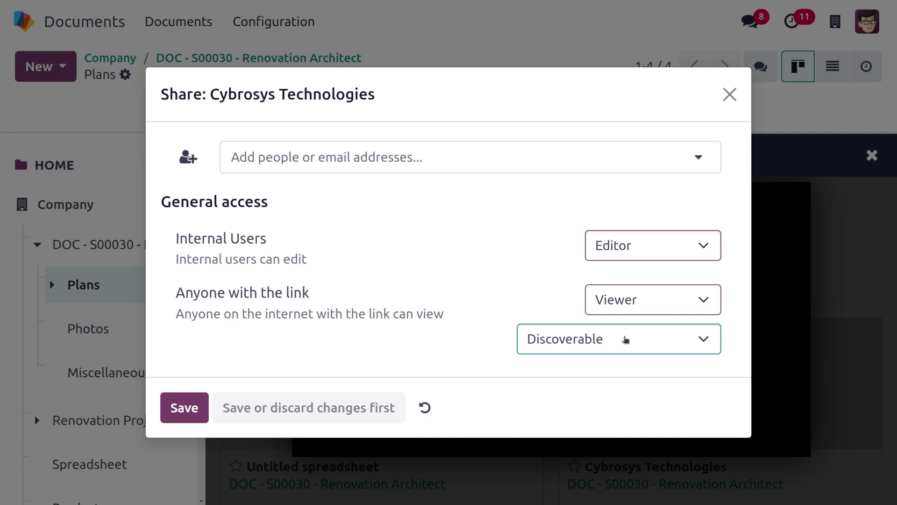
{"action": "left_click", "coordinate": [625, 340]}
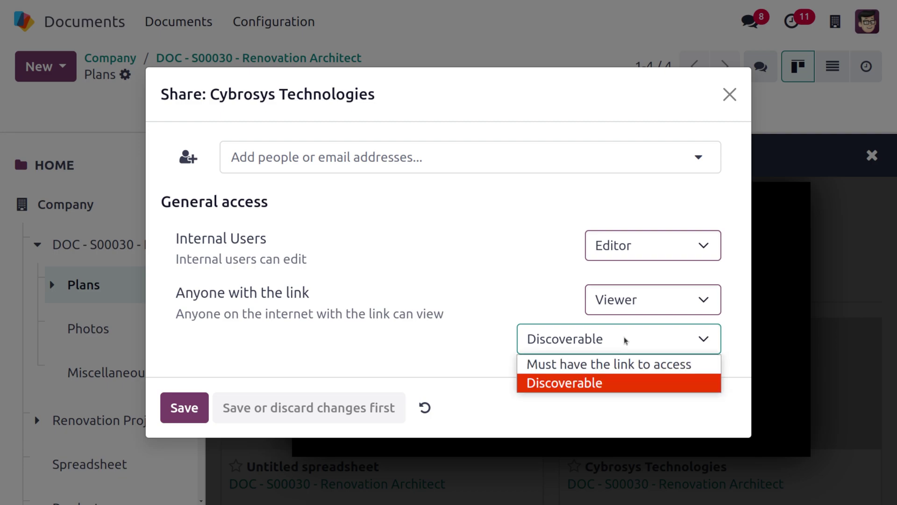
{"action": "left_click", "coordinate": [626, 366]}
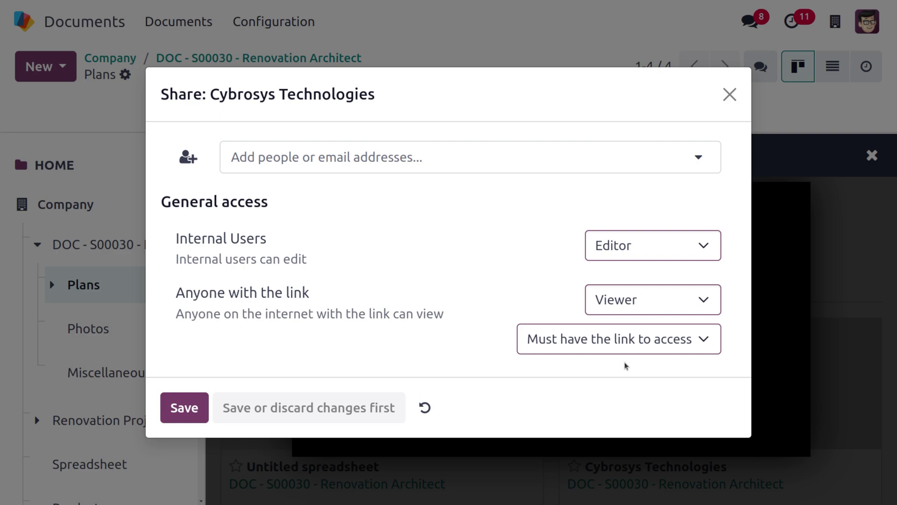
{"action": "left_click", "coordinate": [631, 305]}
{"action": "left_click", "coordinate": [624, 343]}
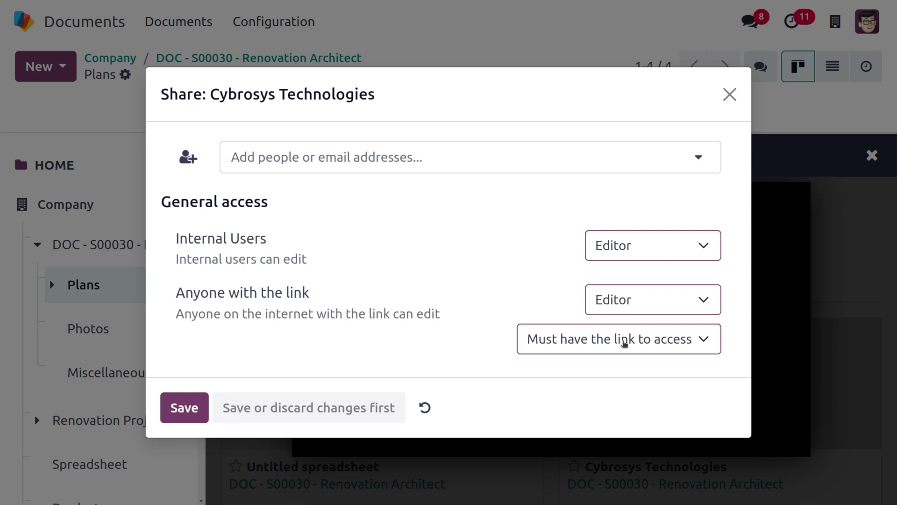
{"action": "left_click", "coordinate": [624, 344]}
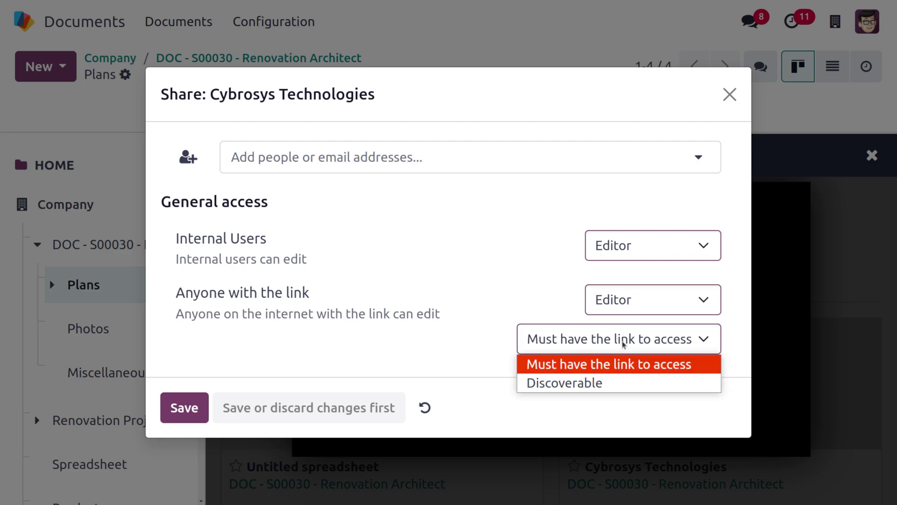
{"action": "left_click", "coordinate": [588, 383]}
{"action": "left_click", "coordinate": [581, 351]}
{"action": "left_click", "coordinate": [581, 372]}
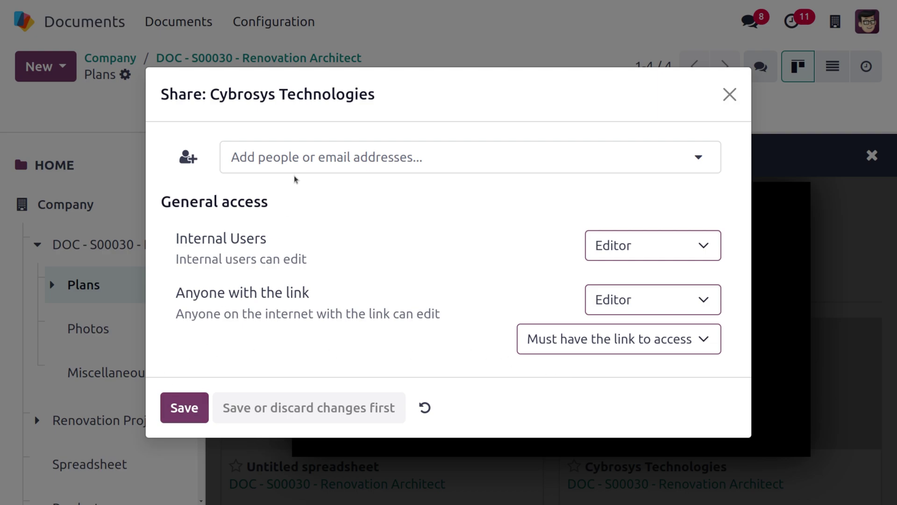
Invite Azure Interior as an Editor on the Cybrosys Technologies link and send the invitation
{"action": "left_click", "coordinate": [291, 159]}
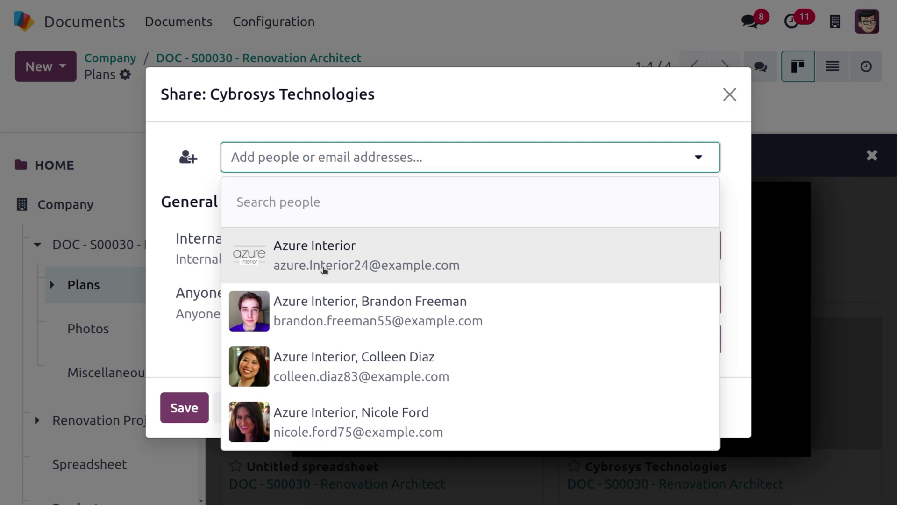
{"action": "left_click", "coordinate": [290, 260]}
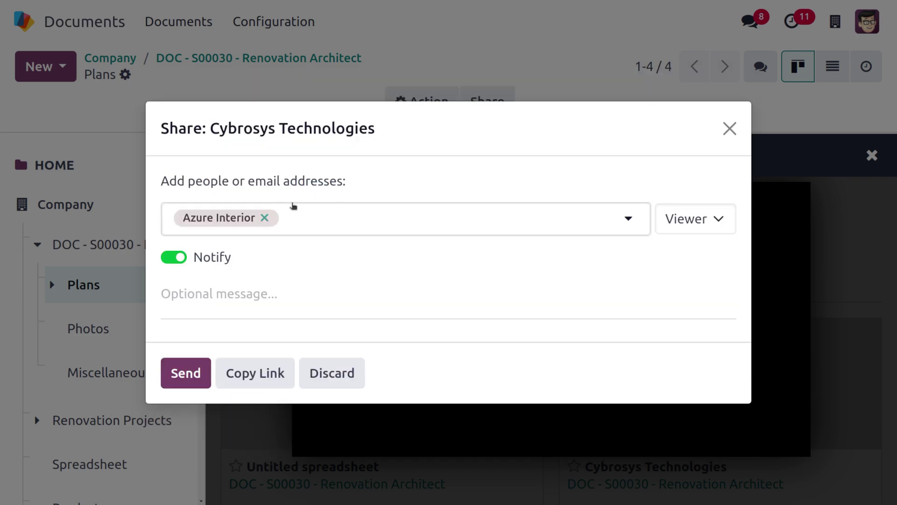
{"action": "left_click", "coordinate": [684, 224]}
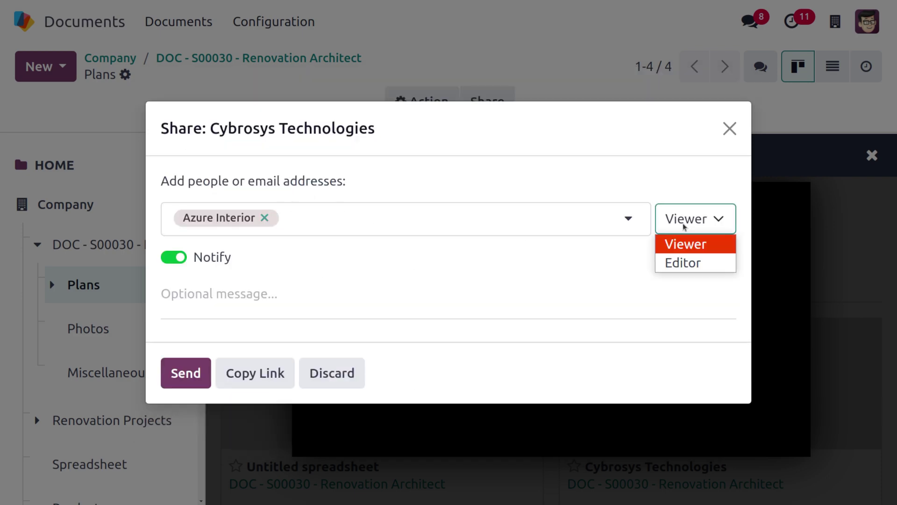
{"action": "left_click", "coordinate": [685, 263]}
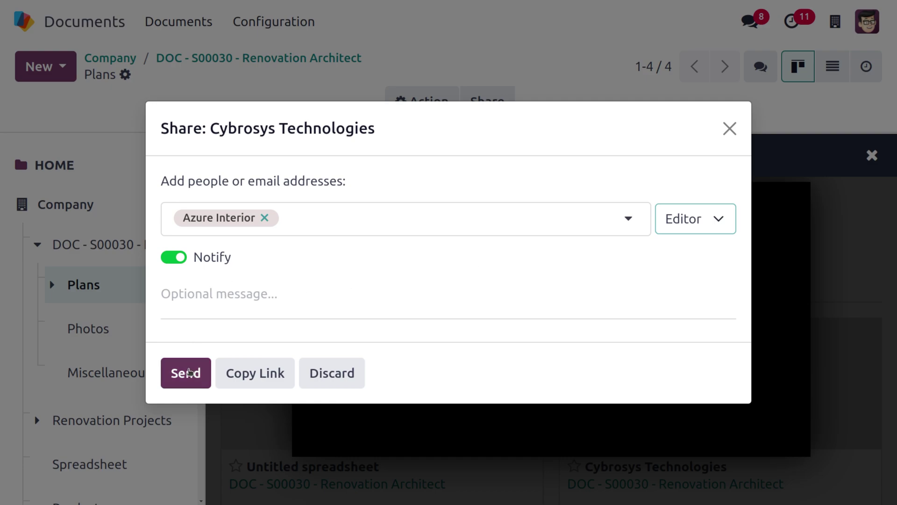
{"action": "left_click", "coordinate": [189, 371]}
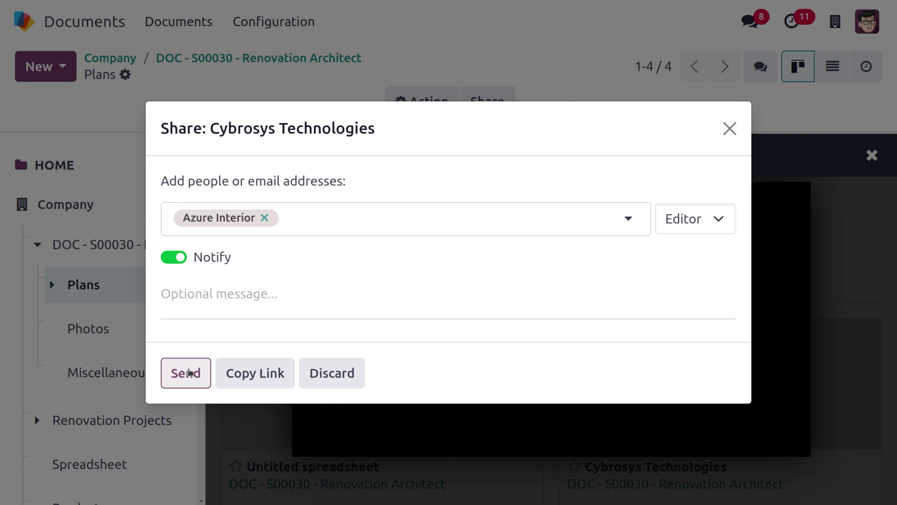